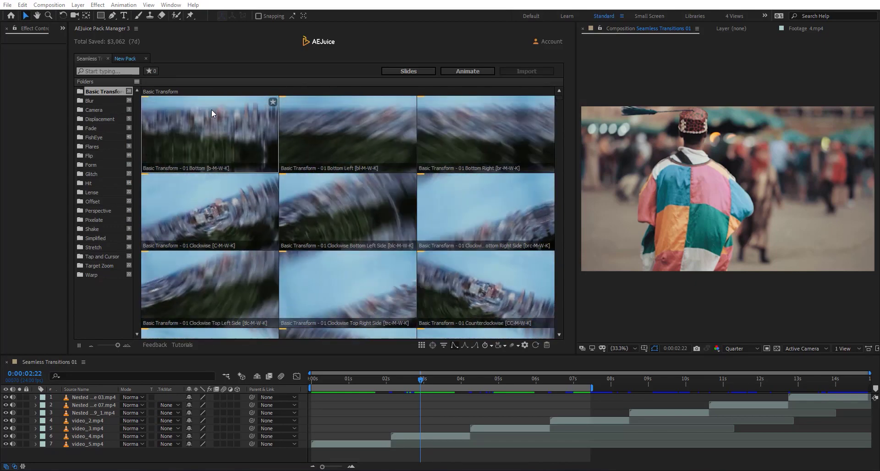
# Step: Open the Window menu to reach the AEJuice Pack Manager 3 panel
pyautogui.click(176, 5)
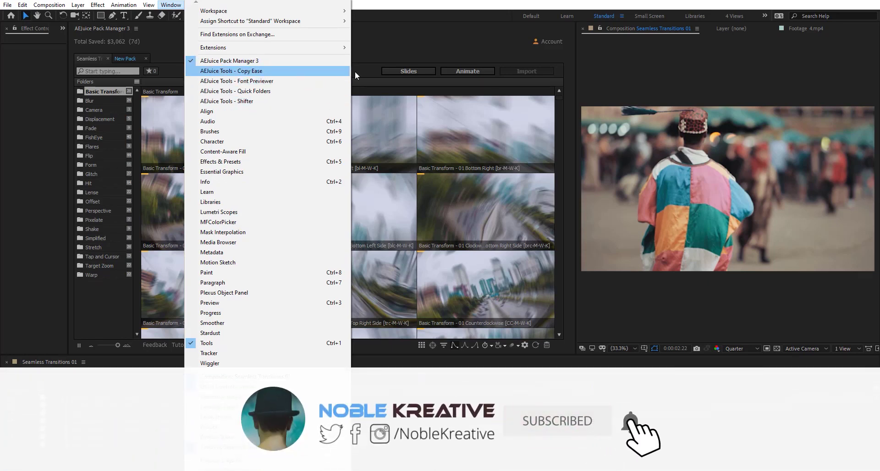
pyautogui.click(389, 36)
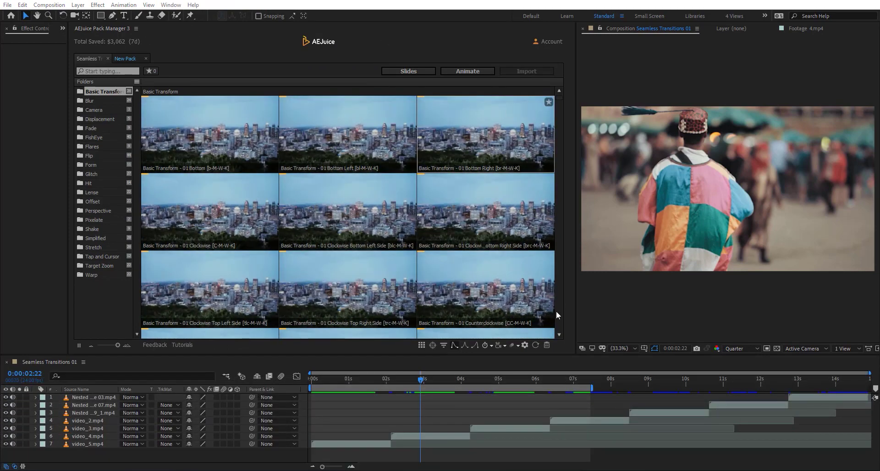
pyautogui.click(126, 58)
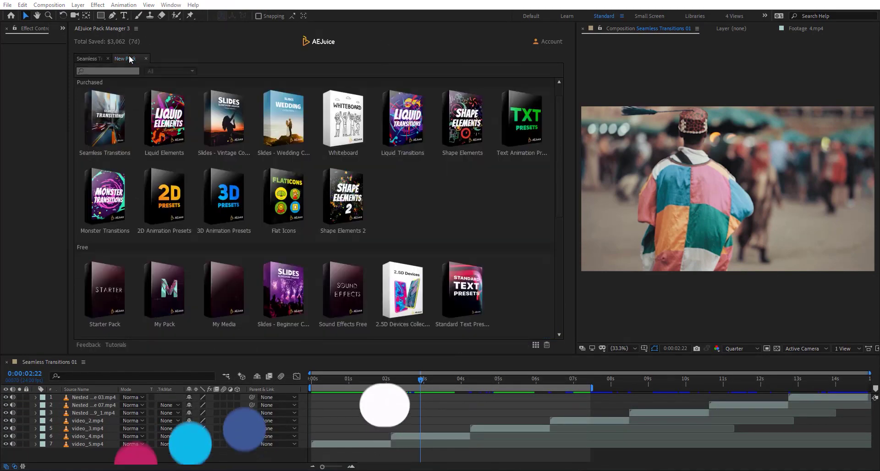
pyautogui.moveTo(562, 175); pyautogui.dragTo(562, 294)
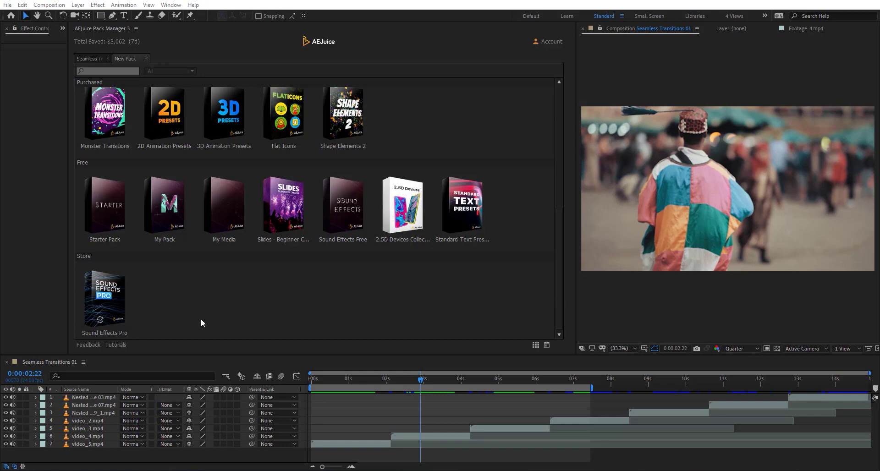
pyautogui.moveTo(560, 281); pyautogui.dragTo(554, 93)
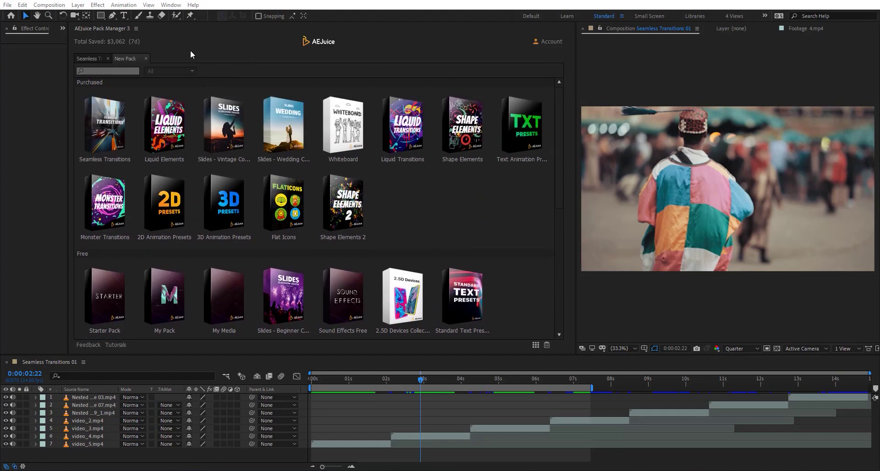
pyautogui.click(87, 59)
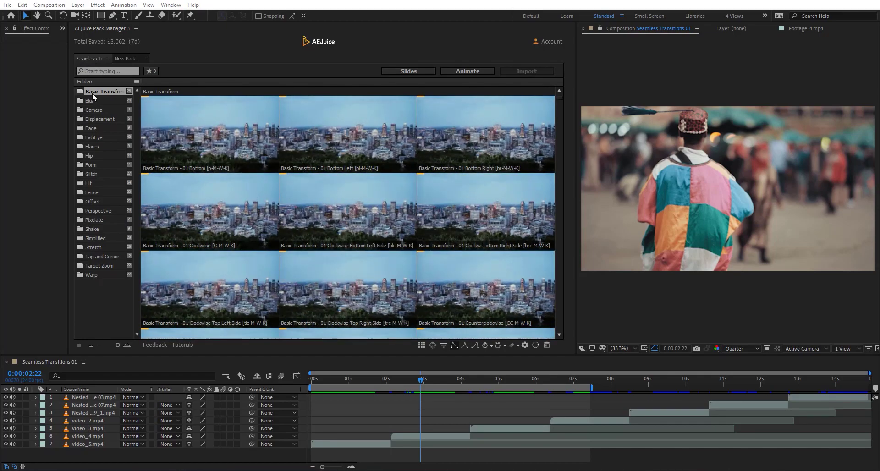
# Step: Preview the Blur, Camera, Displacement, FishEye, Glitch, Offset, Perspective and Target Zoom folders
pyautogui.click(101, 103)
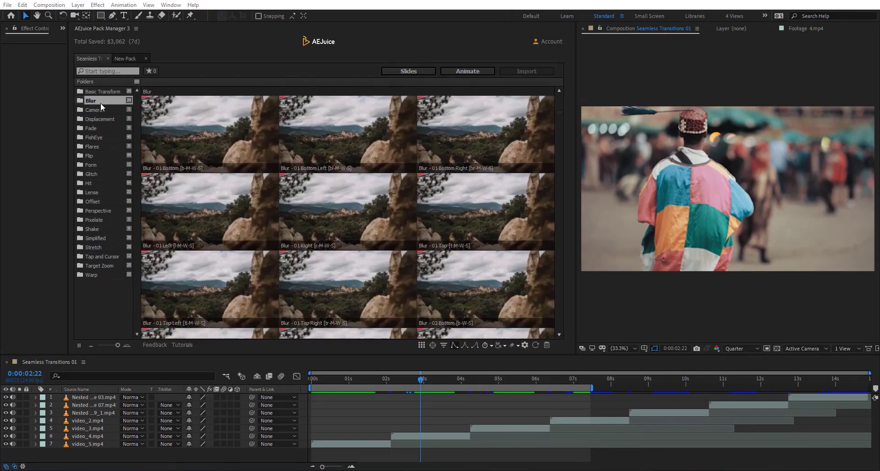
pyautogui.click(101, 109)
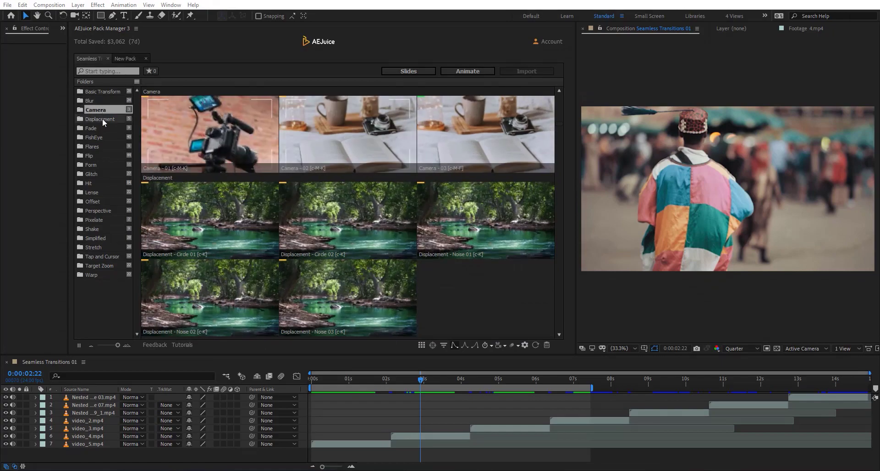
pyautogui.click(102, 119)
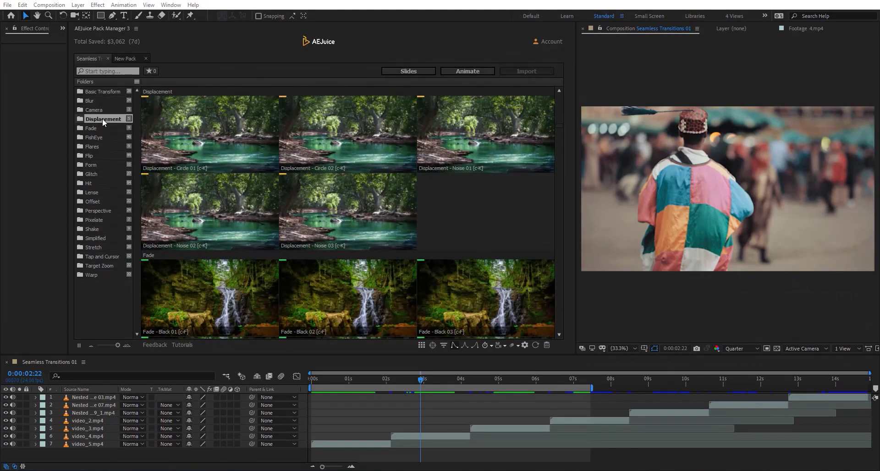
pyautogui.click(102, 139)
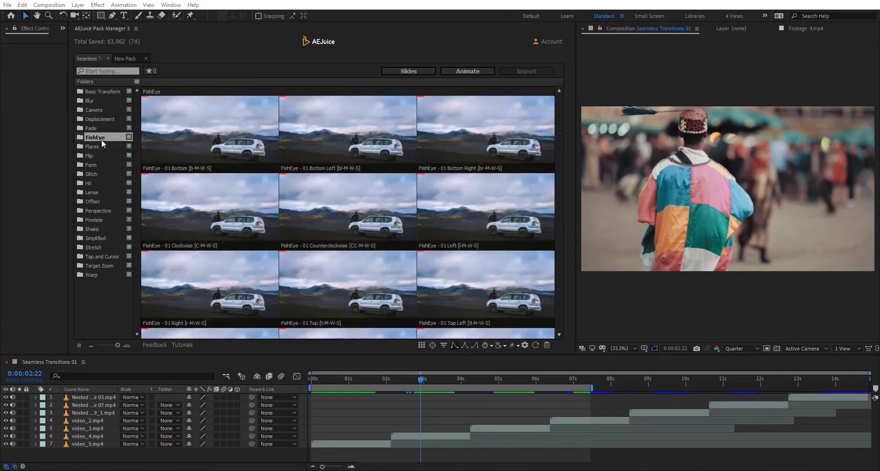
pyautogui.click(99, 170)
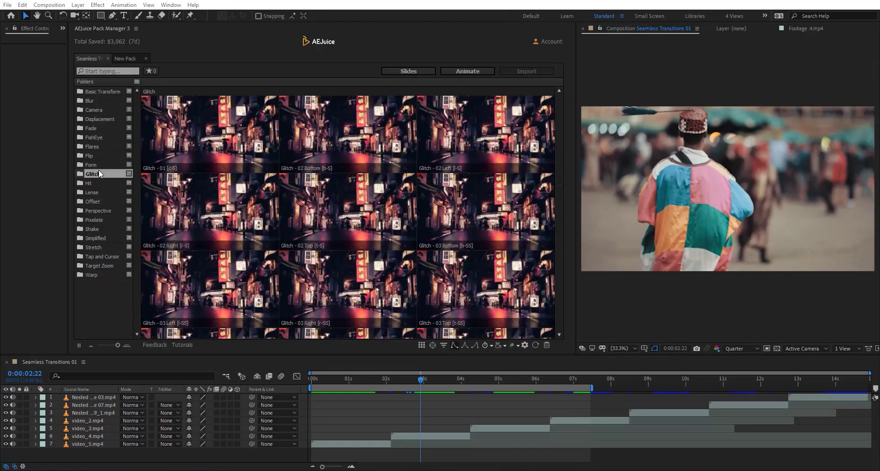
pyautogui.click(99, 203)
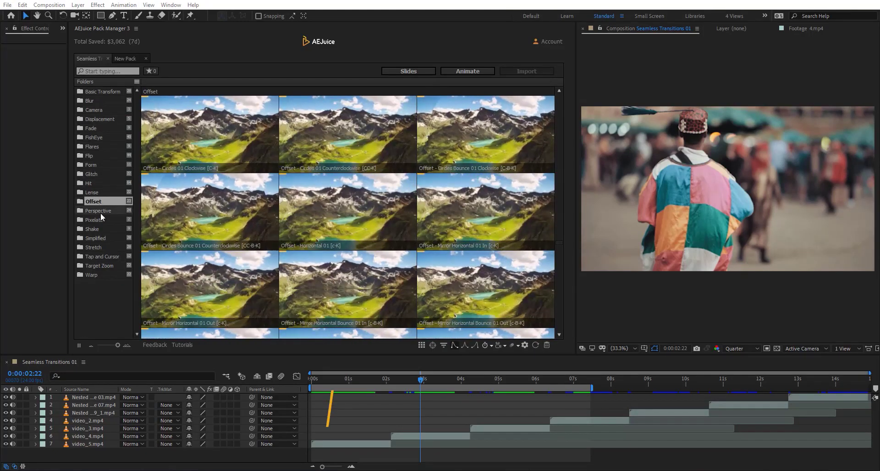
pyautogui.click(100, 213)
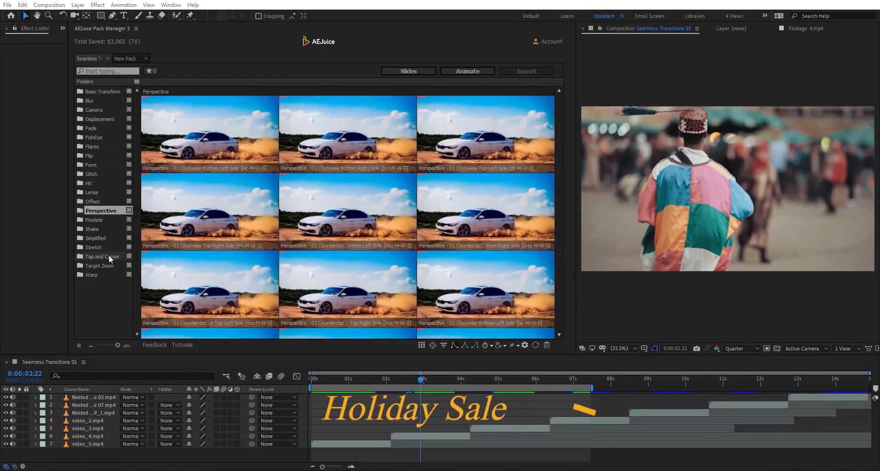
pyautogui.click(109, 267)
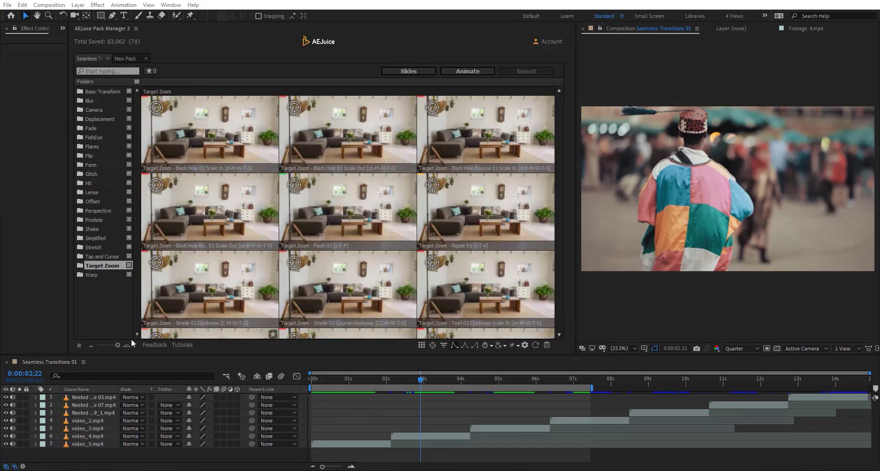
# Step: Resize the thumbnails to three per row and filter the folder list to fewer categories
pyautogui.moveTo(121, 347); pyautogui.dragTo(87, 347)
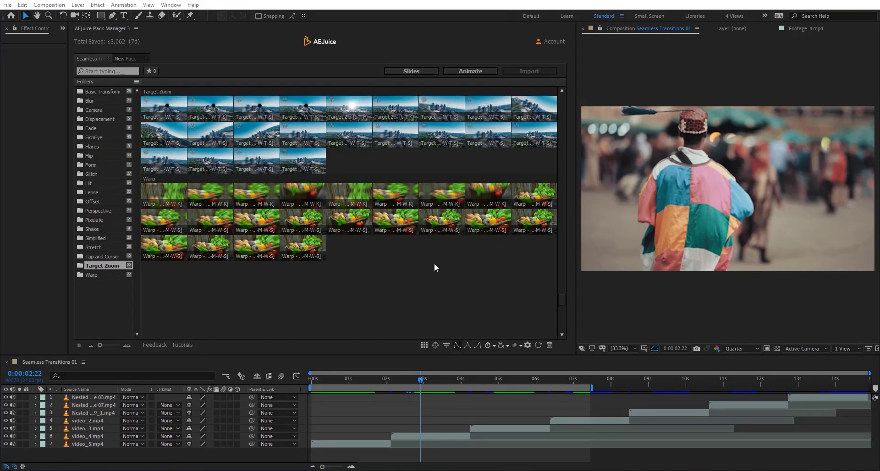
pyautogui.scroll(10, 434, 263)
pyautogui.scroll(5, 433, 263)
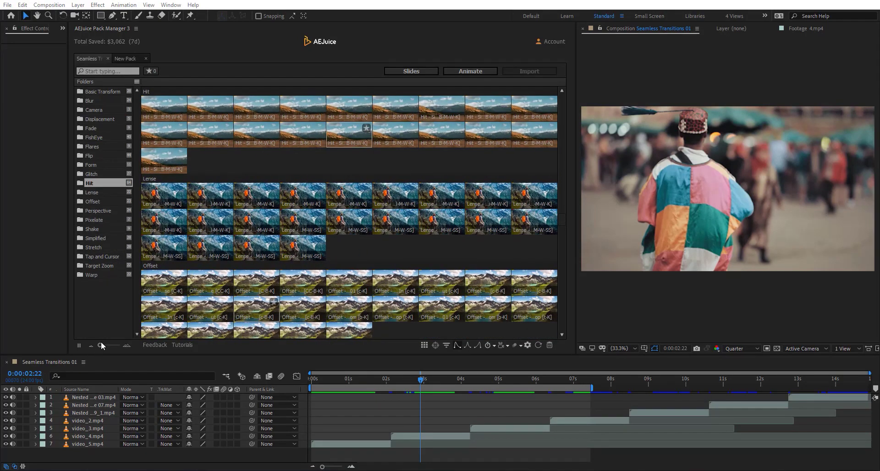
pyautogui.moveTo(101, 344); pyautogui.dragTo(112, 344)
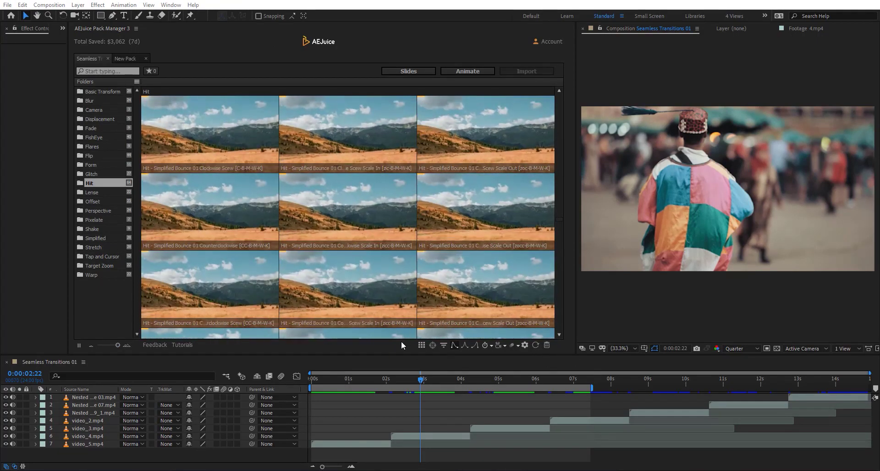
pyautogui.click(510, 345)
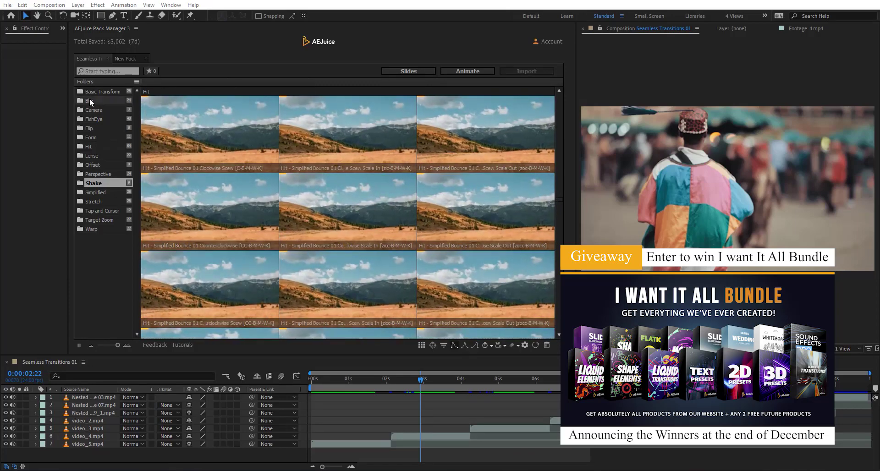
# Step: Apply Blur - 01 Right at 0:00:02:03, then move the time to 0:00:04:06
pyautogui.click(91, 99)
pyautogui.click(93, 93)
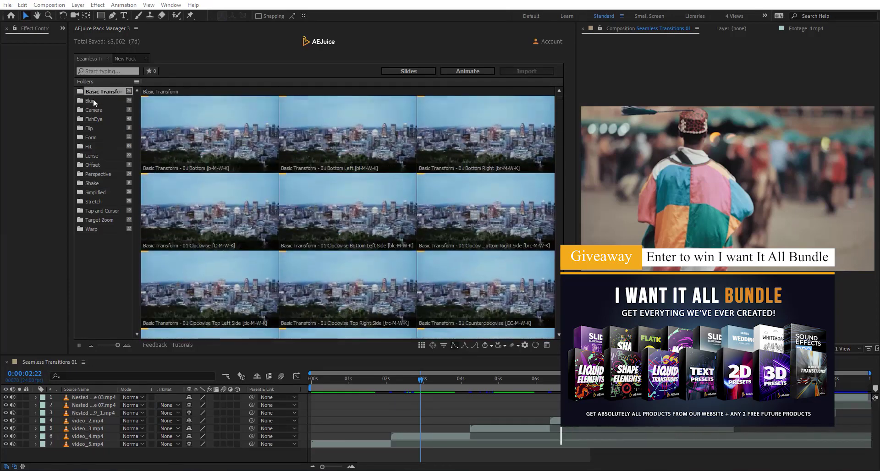
pyautogui.click(92, 101)
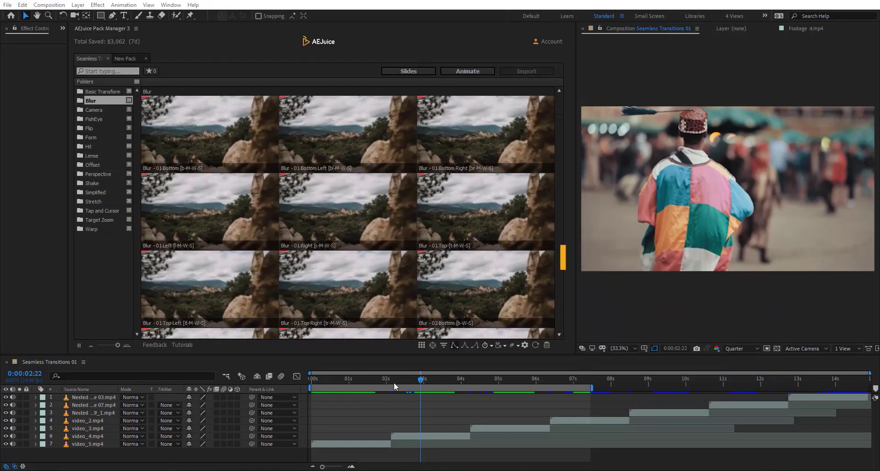
pyautogui.click(392, 382)
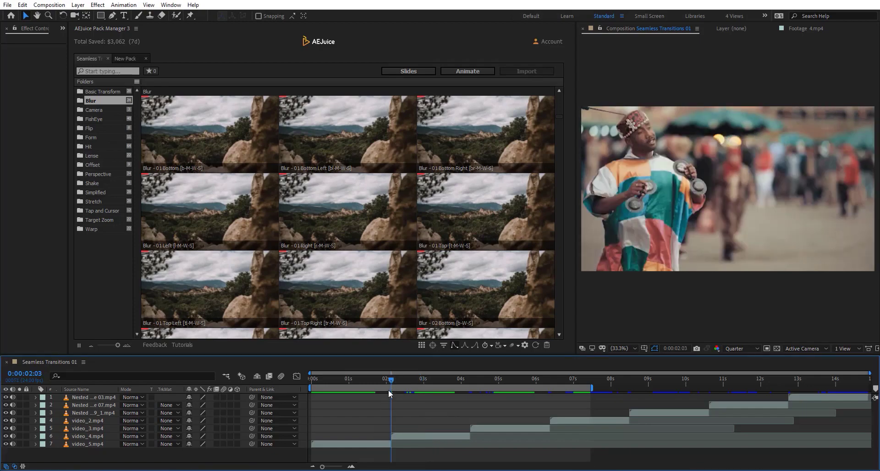
pyautogui.doubleClick(328, 211)
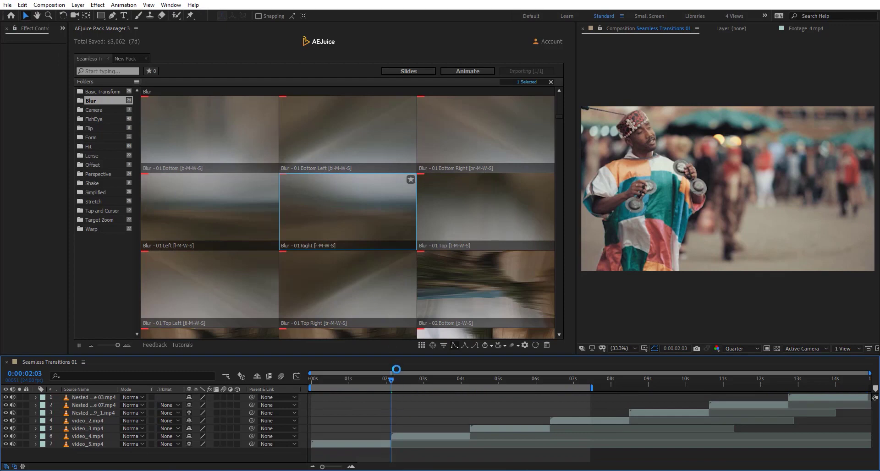
pyautogui.click(470, 379)
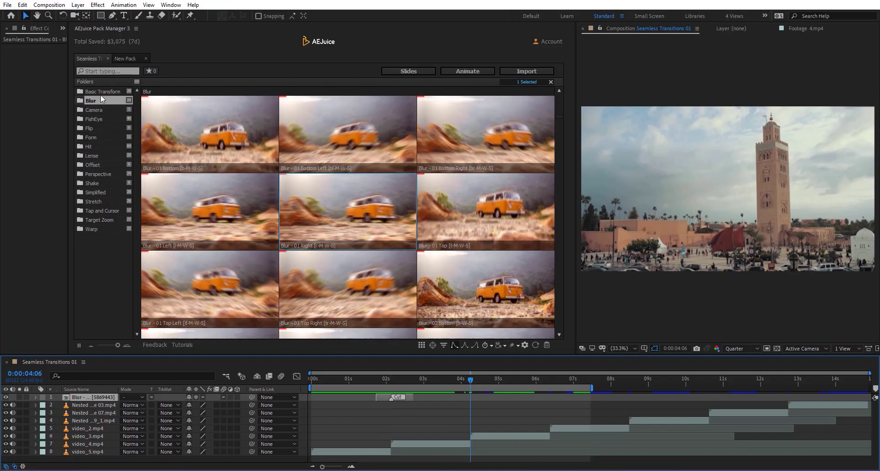
# Step: Drop a Basic Transform transition at the 4-second cut and a Perspective one at 0:00:06:09
pyautogui.click(102, 91)
pyautogui.moveTo(431, 206); pyautogui.dragTo(729, 181)
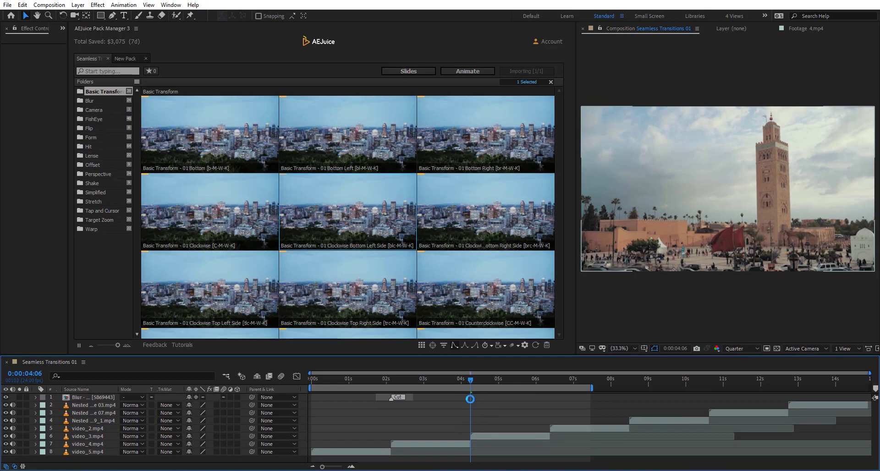
pyautogui.moveTo(470, 380); pyautogui.dragTo(554, 378)
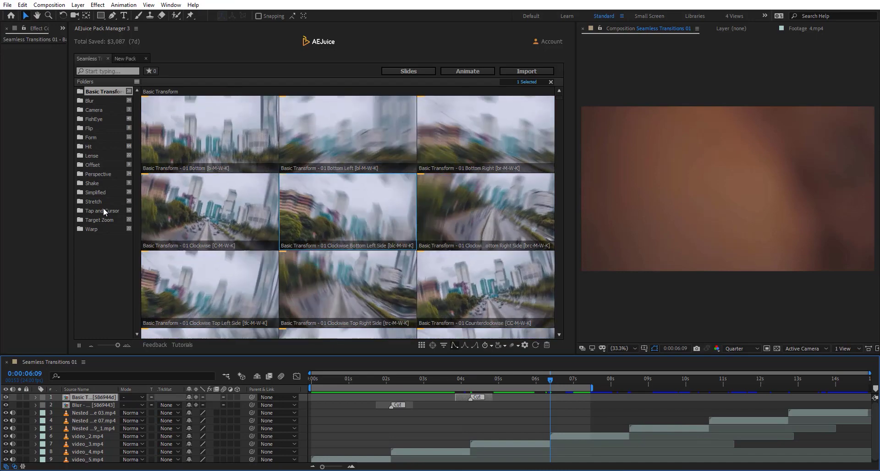
pyautogui.click(101, 174)
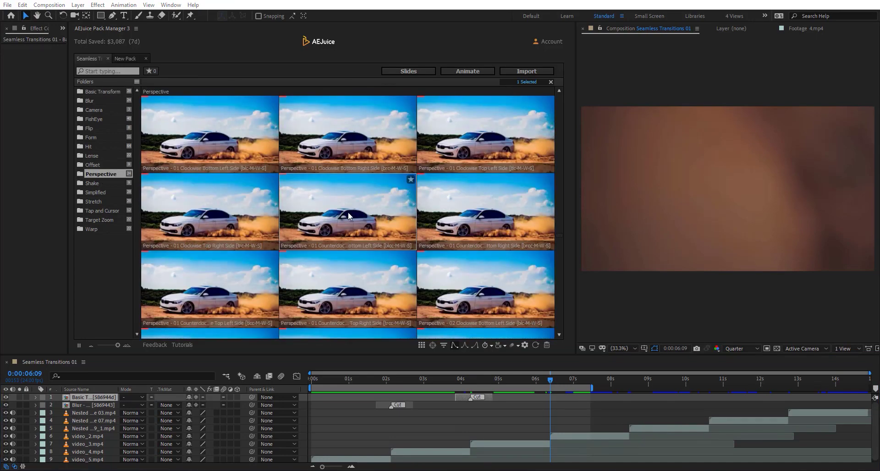
pyautogui.moveTo(510, 319); pyautogui.dragTo(557, 409)
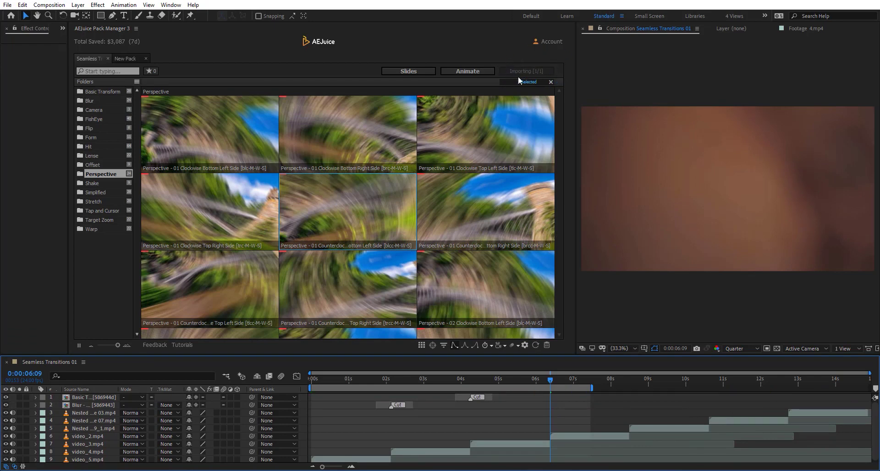
# Step: Play the composition from the start, scrub to 0:00:07:06, and try another easing curve
pyautogui.moveTo(553, 383); pyautogui.dragTo(312, 393)
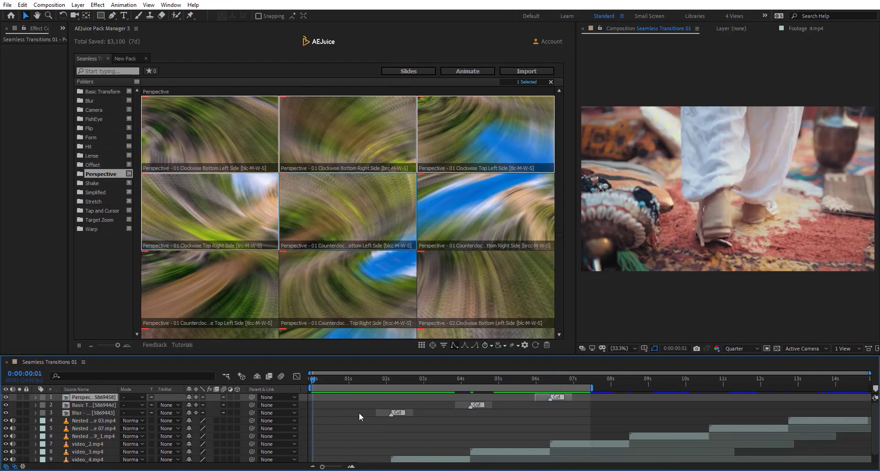
pyautogui.press('space')
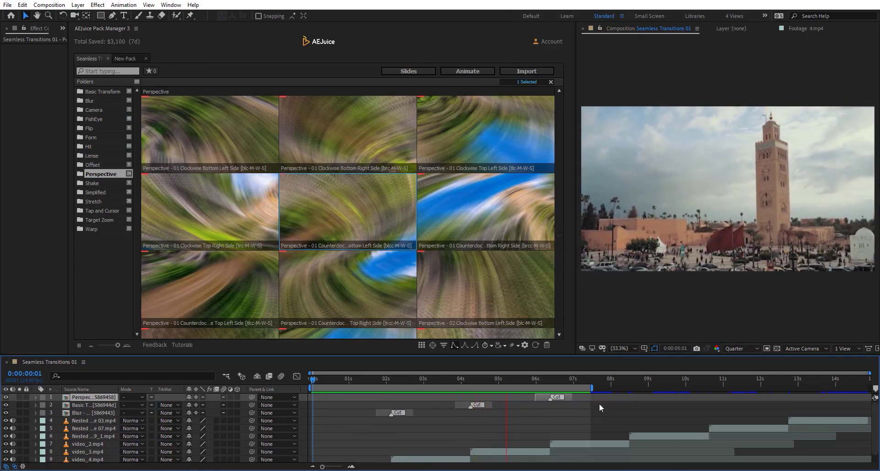
pyautogui.moveTo(321, 379); pyautogui.dragTo(582, 381)
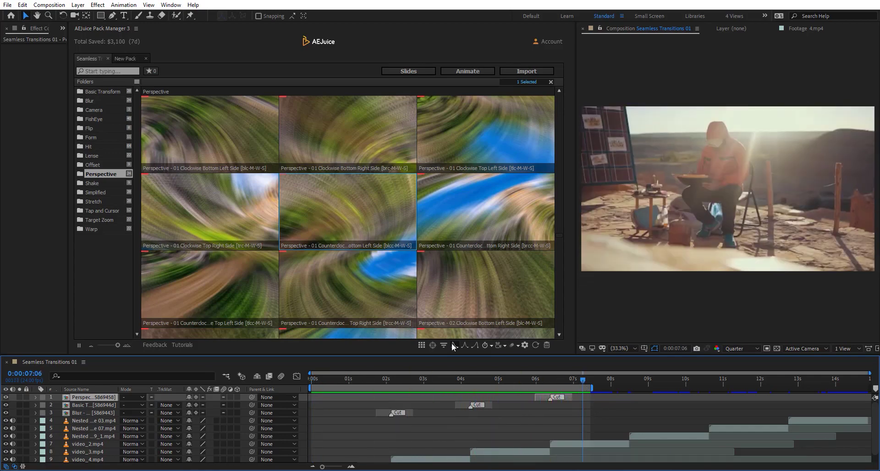
pyautogui.click(453, 345)
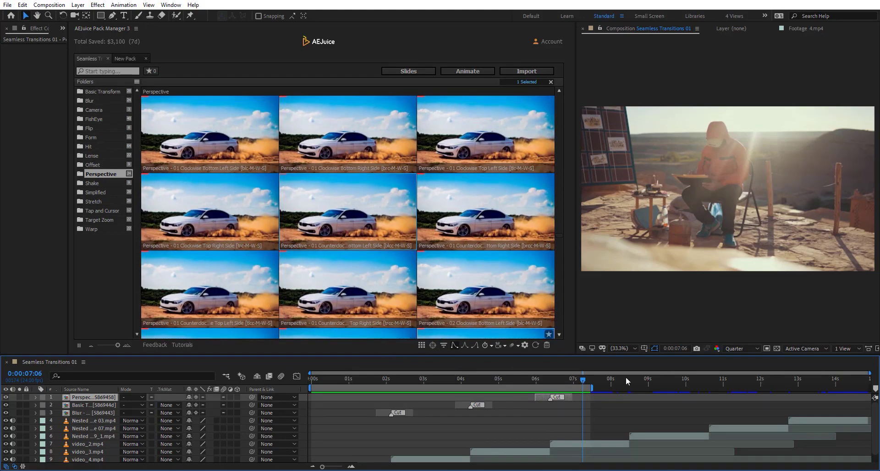
# Step: Jump to 0:00:08:12 and compare each easing curve on the Perspective previews
pyautogui.click(628, 378)
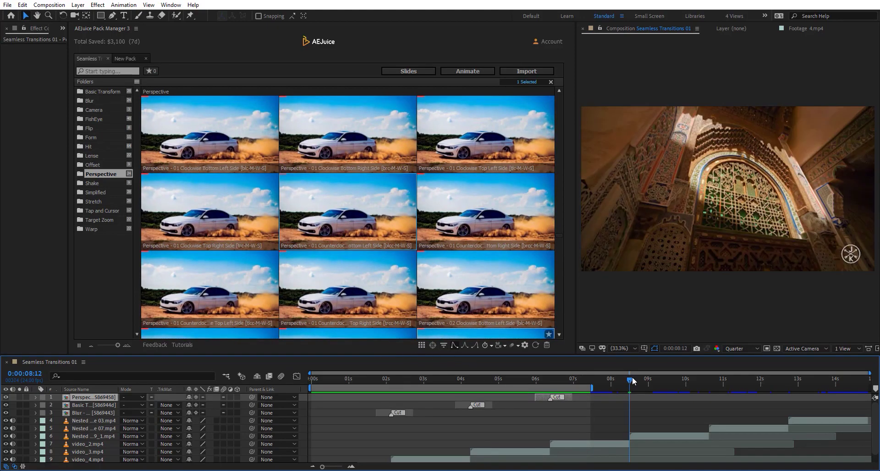
pyautogui.click(454, 346)
pyautogui.click(464, 346)
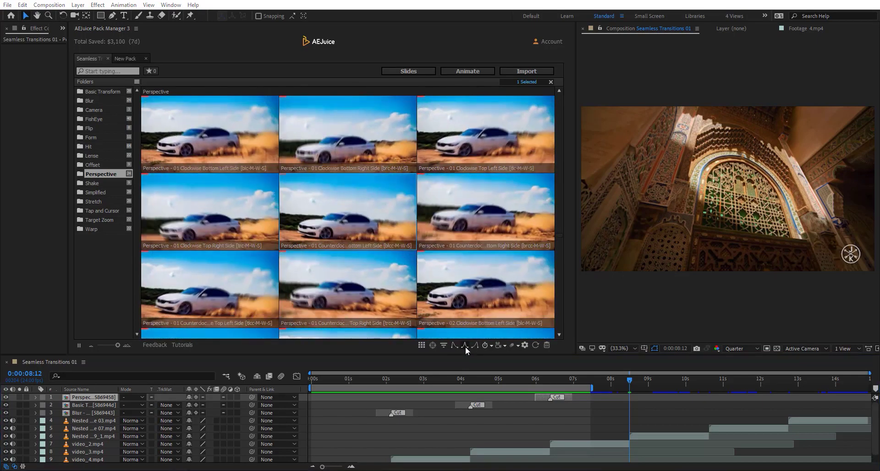
pyautogui.click(453, 347)
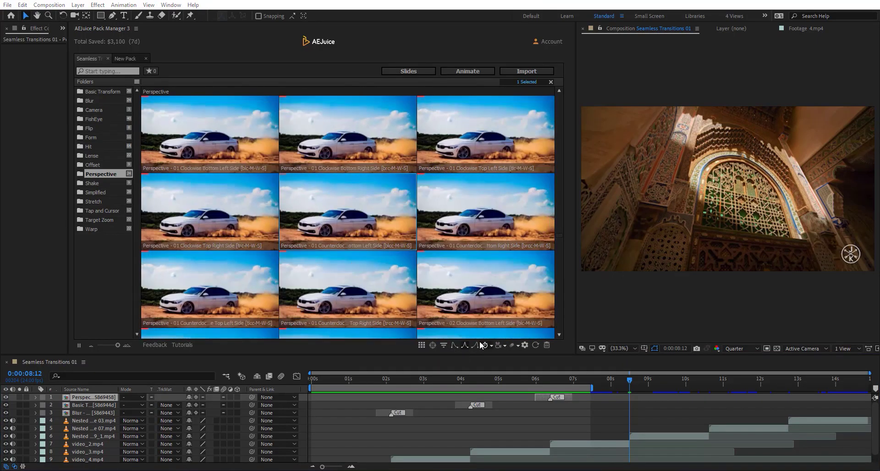
pyautogui.click(464, 347)
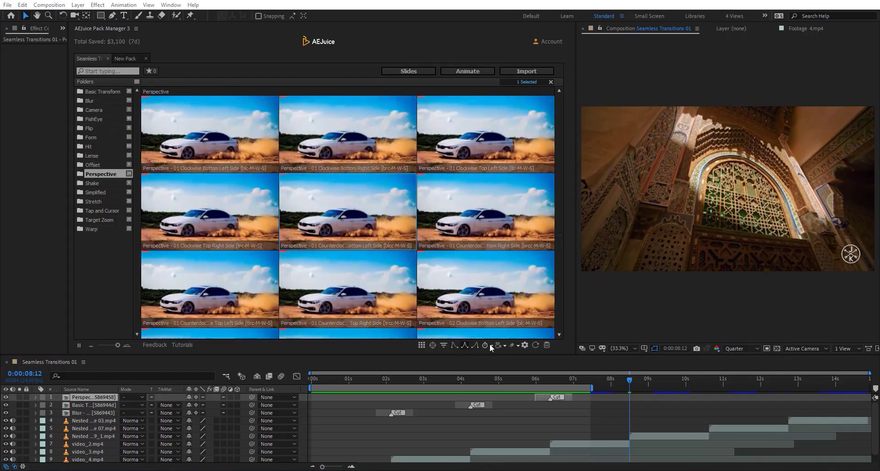
# Step: Place two Hit - Bounce 01 Bottom layers near 8 seconds, hide layer 2, and return to 0:00:08:20
pyautogui.click(88, 146)
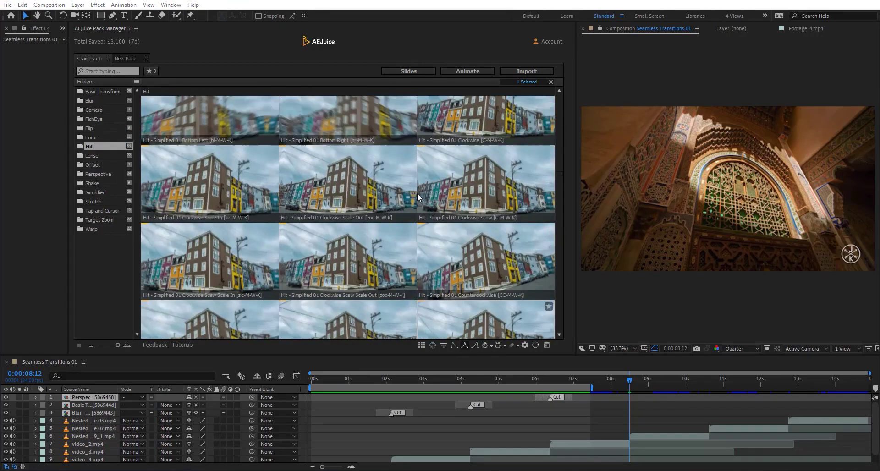
pyautogui.moveTo(458, 207); pyautogui.dragTo(672, 216)
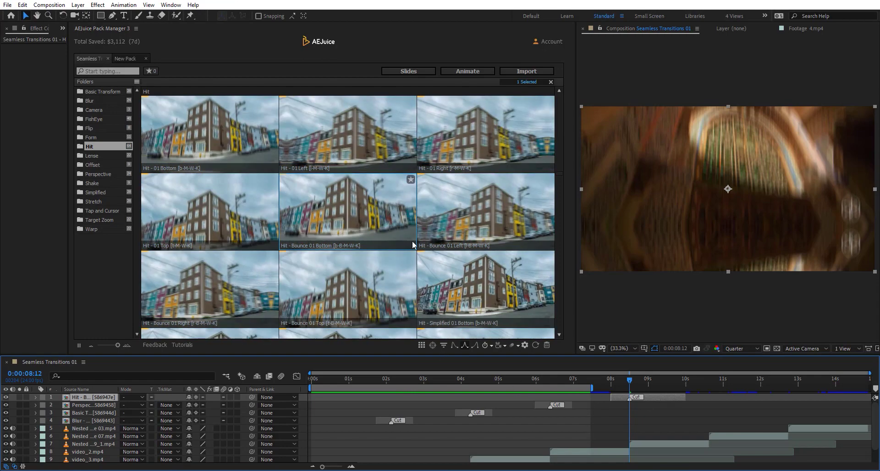
pyautogui.moveTo(334, 198); pyautogui.dragTo(700, 192)
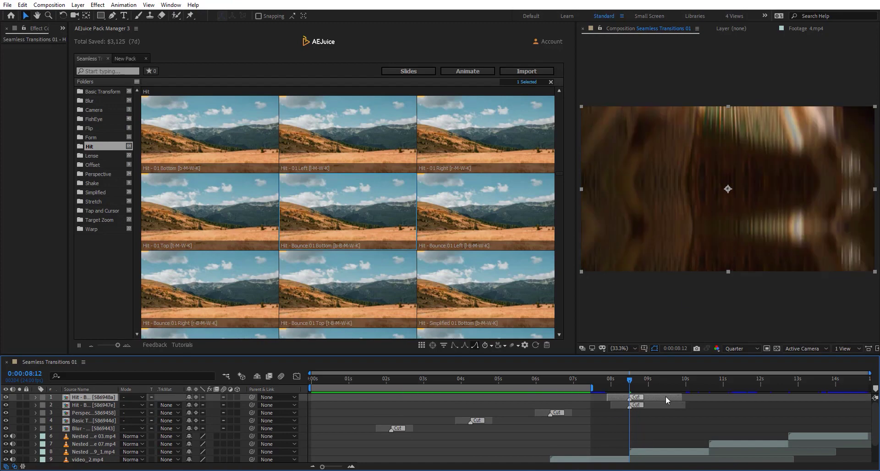
pyautogui.moveTo(610, 384); pyautogui.dragTo(649, 383)
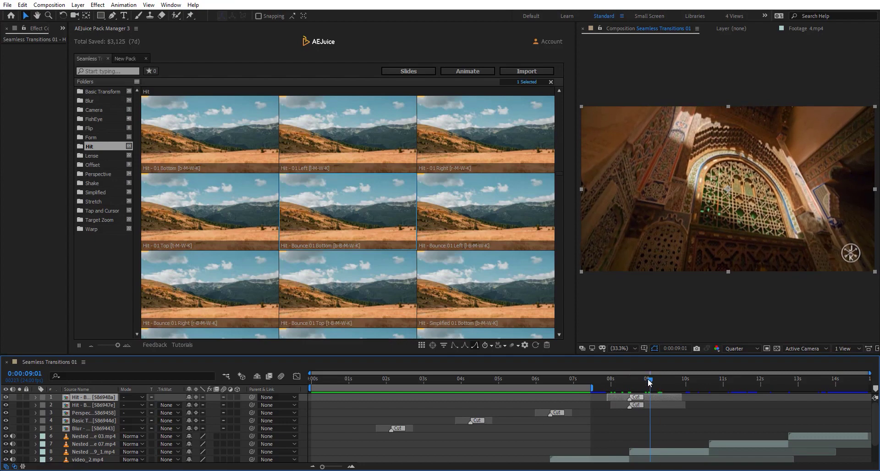
pyautogui.click(6, 405)
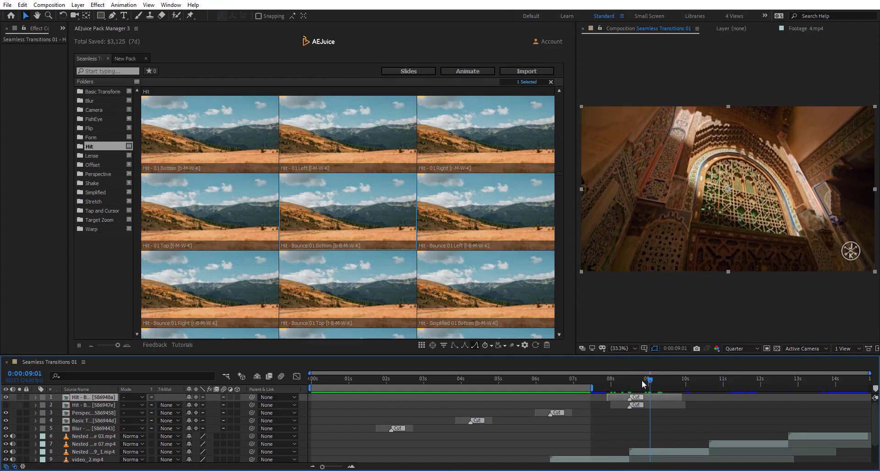
pyautogui.moveTo(648, 384)
pyautogui.mouseDown()
pyautogui.moveTo(618, 382)
pyautogui.moveTo(645, 381)
pyautogui.mouseUp()
pyautogui.press('pageup')
pyautogui.press('pageup')
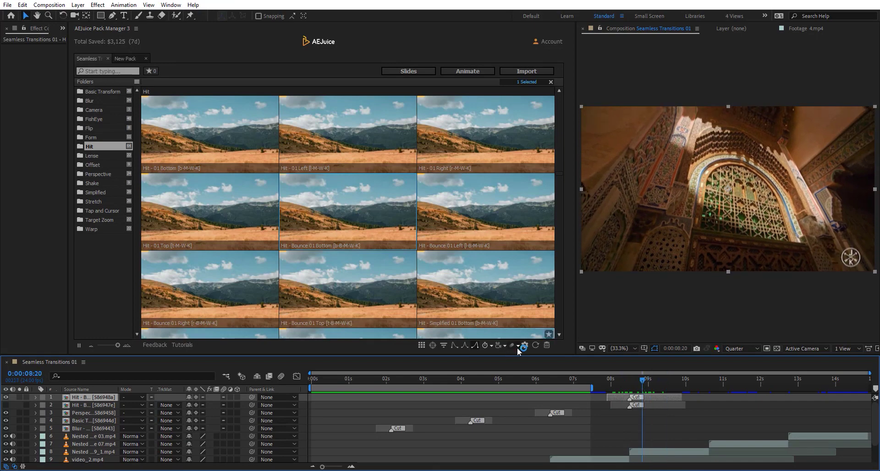
# Step: Refresh the previews, set the transition duration to 2s, and move to 0:00:10:15
pyautogui.click(534, 345)
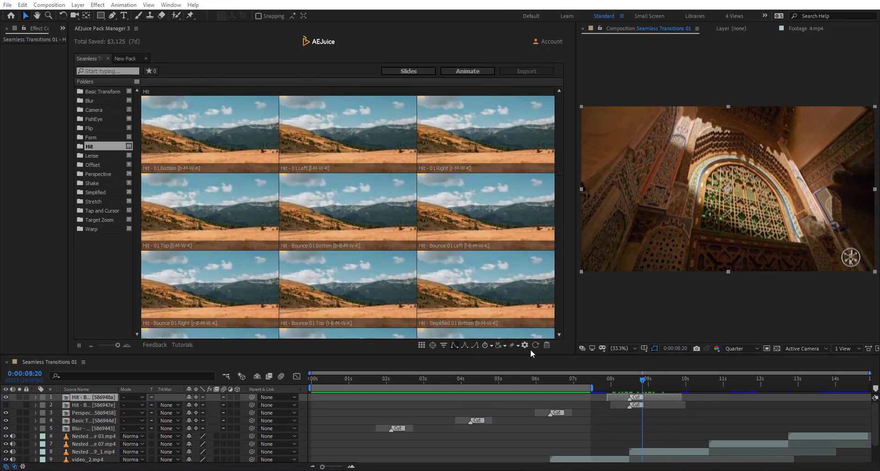
pyautogui.click(535, 344)
pyautogui.click(491, 345)
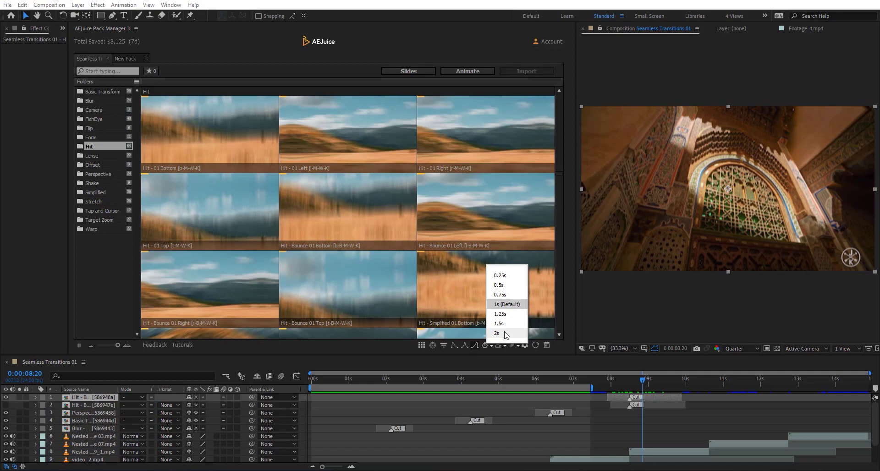
pyautogui.click(504, 332)
pyautogui.click(705, 374)
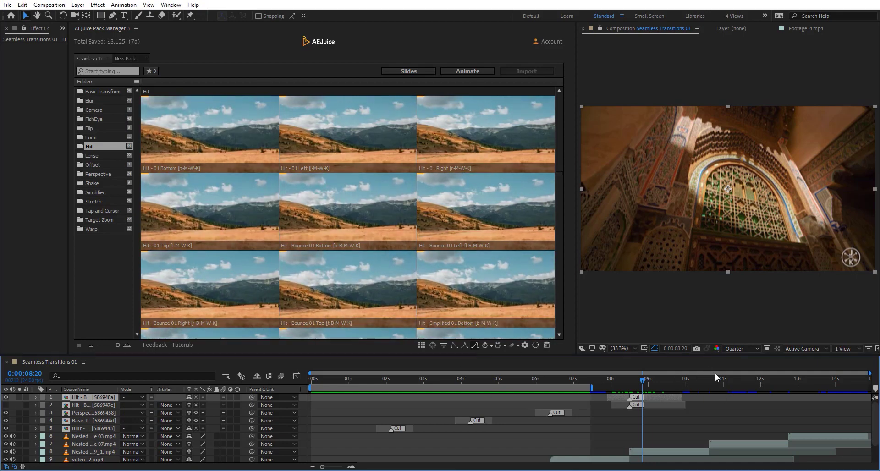
pyautogui.moveTo(695, 377); pyautogui.dragTo(711, 377)
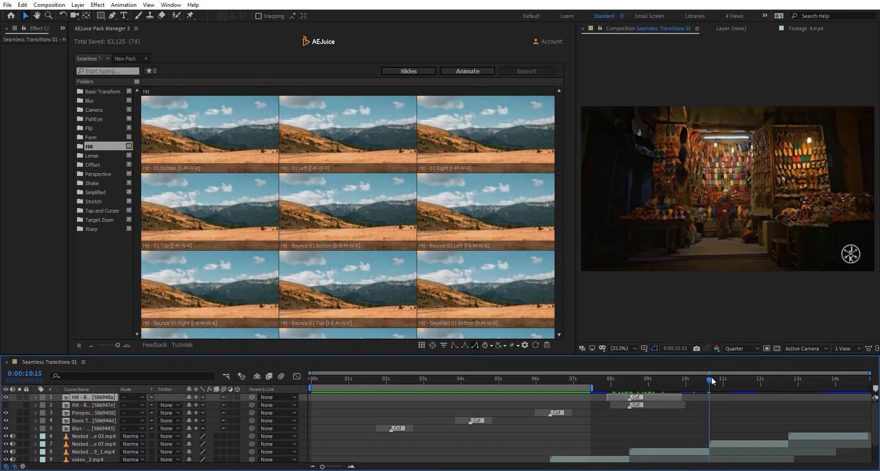
# Step: Add Hit - 01 Top at 0:00:10:15 and delete both Hit - Bounce layers
pyautogui.moveTo(208, 208); pyautogui.dragTo(740, 175)
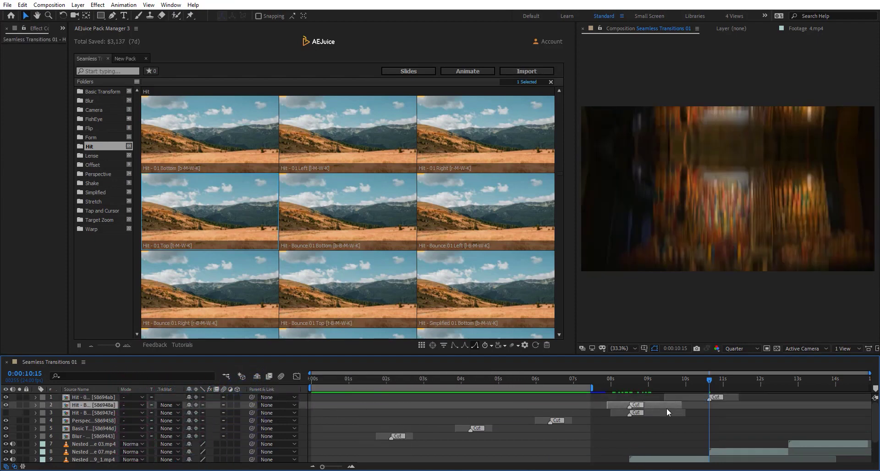
pyautogui.press('Delete')
pyautogui.click(665, 405)
pyautogui.press('Delete')
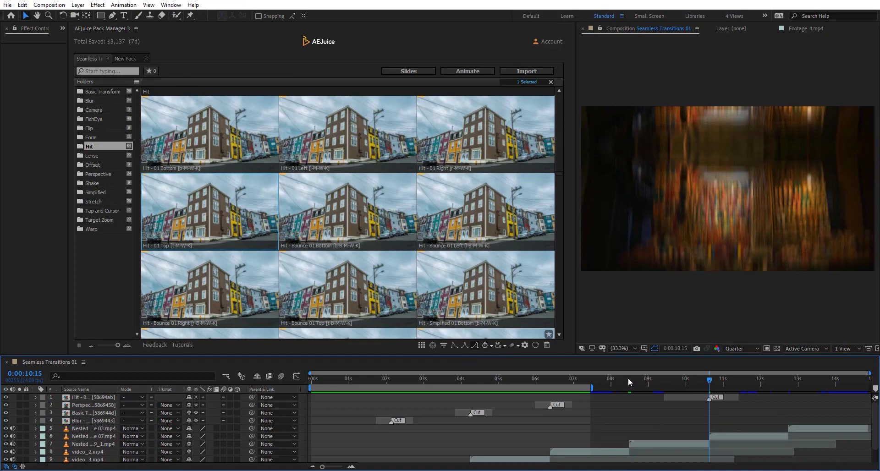
# Step: Jump back to 0:00:08:12 and pick a different transition duration
pyautogui.click(629, 379)
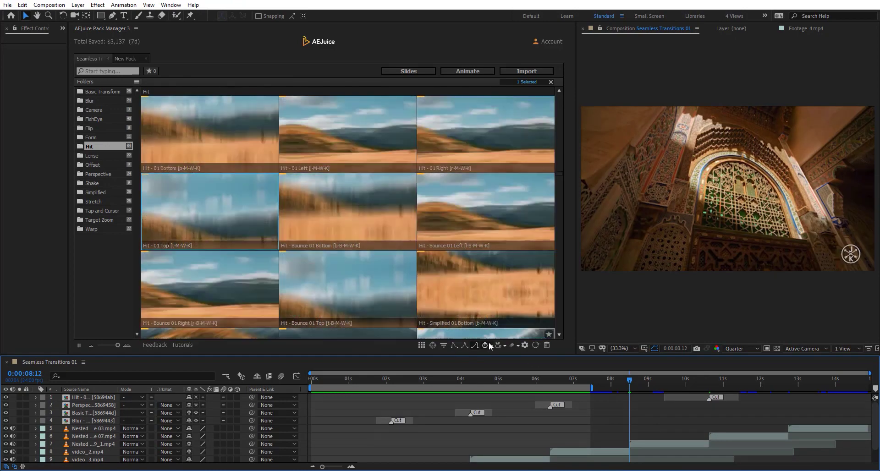
pyautogui.click(489, 346)
pyautogui.click(509, 286)
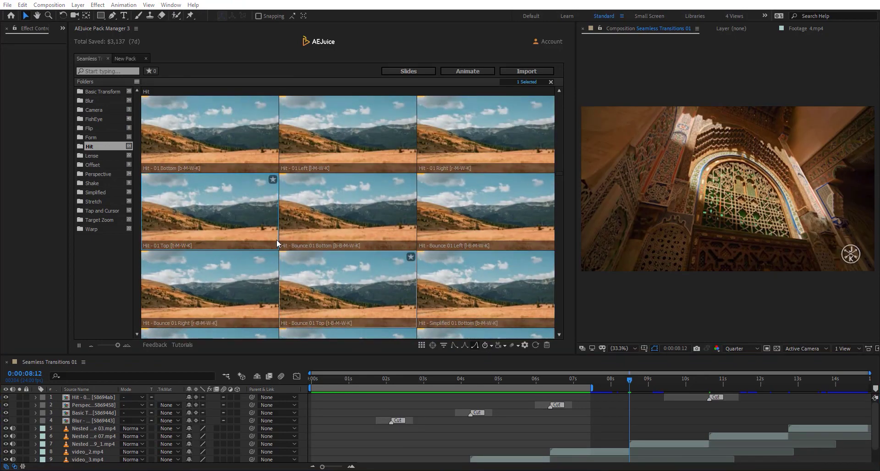
pyautogui.click(93, 109)
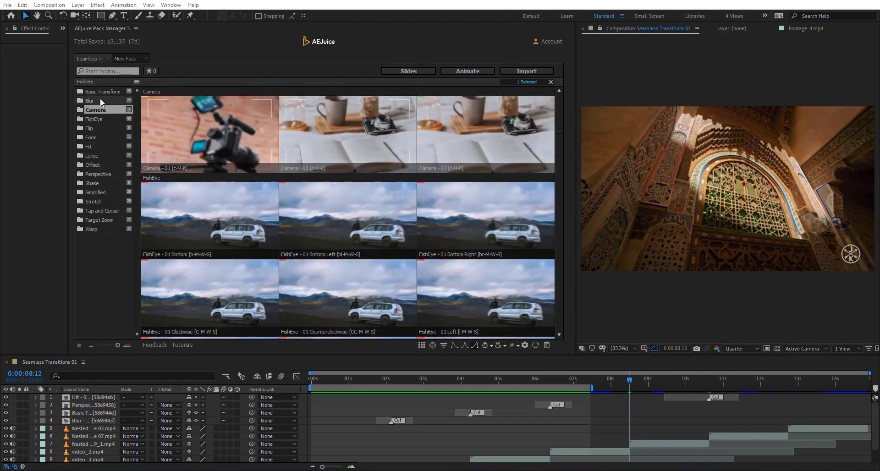
# Step: Apply Blur - 01 Right at 0:00:08:12, extend the work area to about 12.5 s, and preview
pyautogui.click(90, 101)
pyautogui.moveTo(326, 216); pyautogui.dragTo(717, 177)
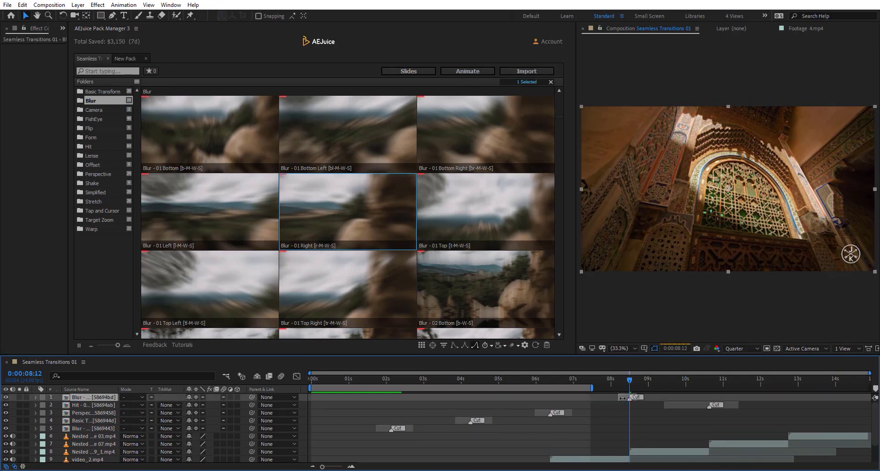
pyautogui.moveTo(689, 381); pyautogui.dragTo(782, 381)
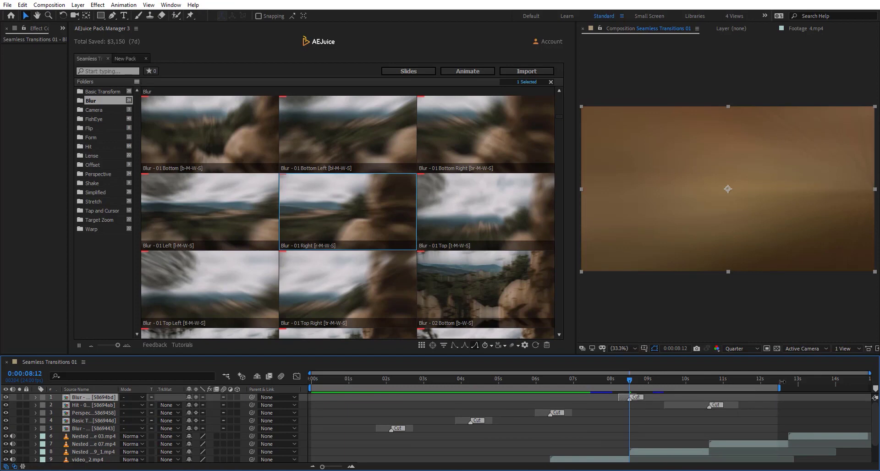
pyautogui.press('space')
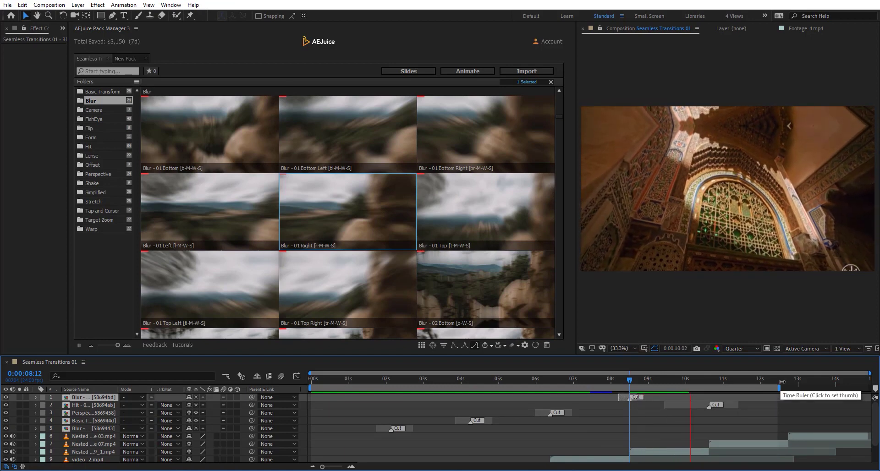